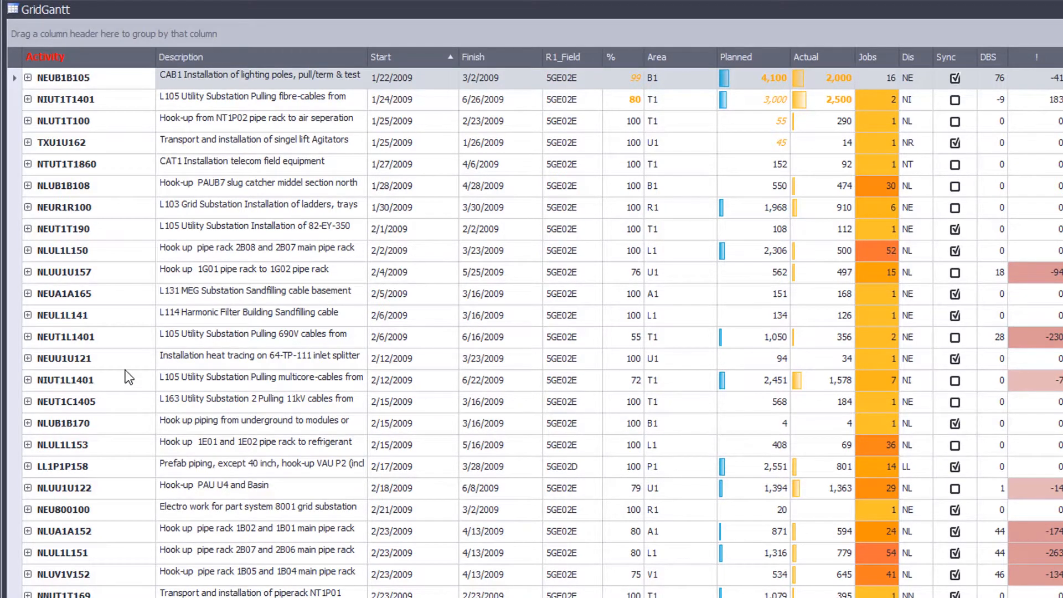
Review the jobs under activities NLUL1L150 and NLUB1B108, collapse both, and check the job range of NLUL1L150 in the Gantt chart.
mouse_move(121, 180)
mouse_move(76, 79)
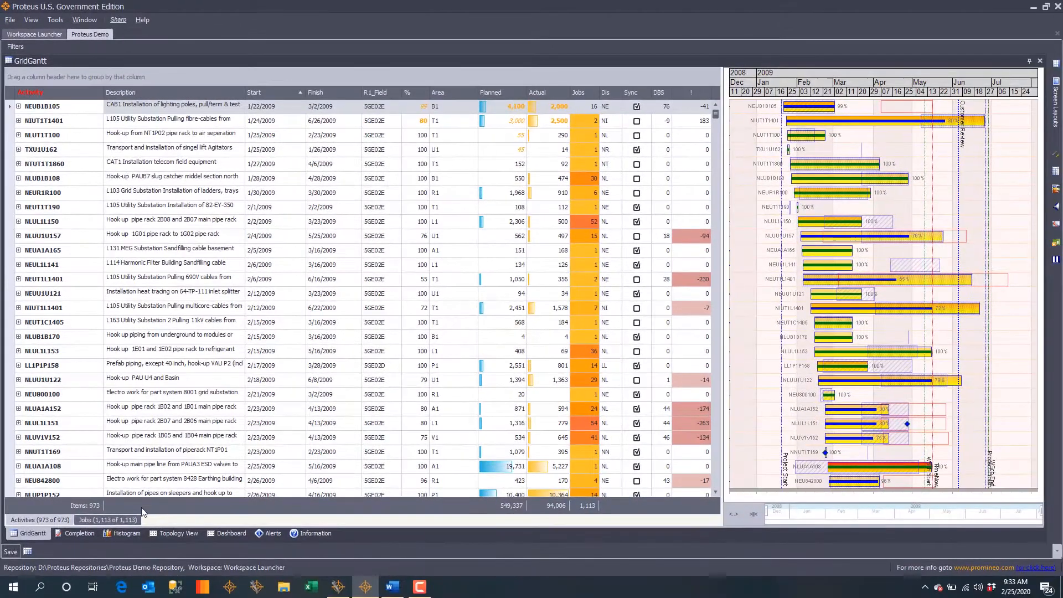
click(114, 520)
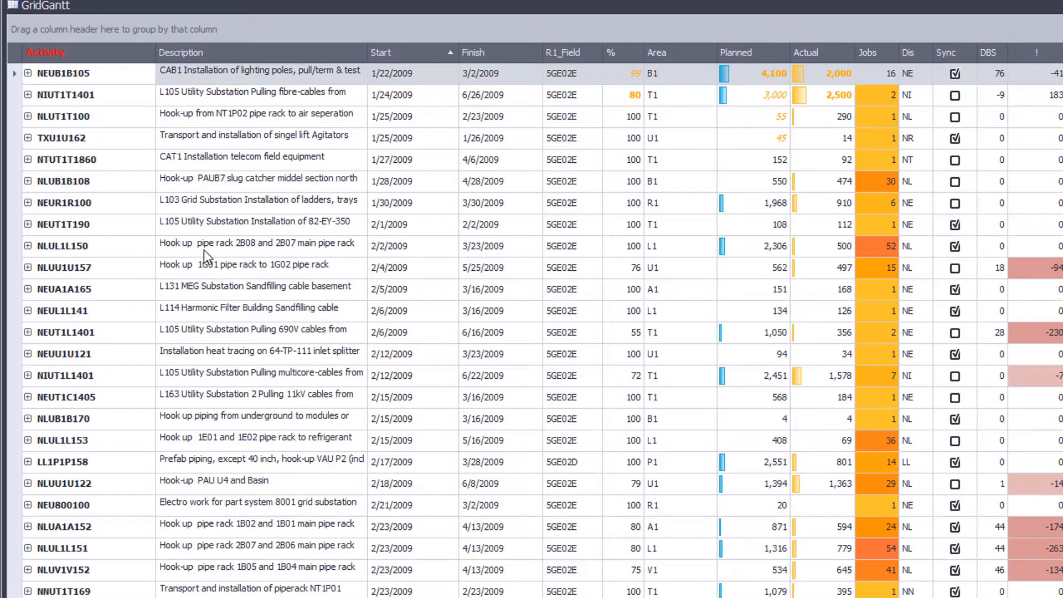
click(28, 246)
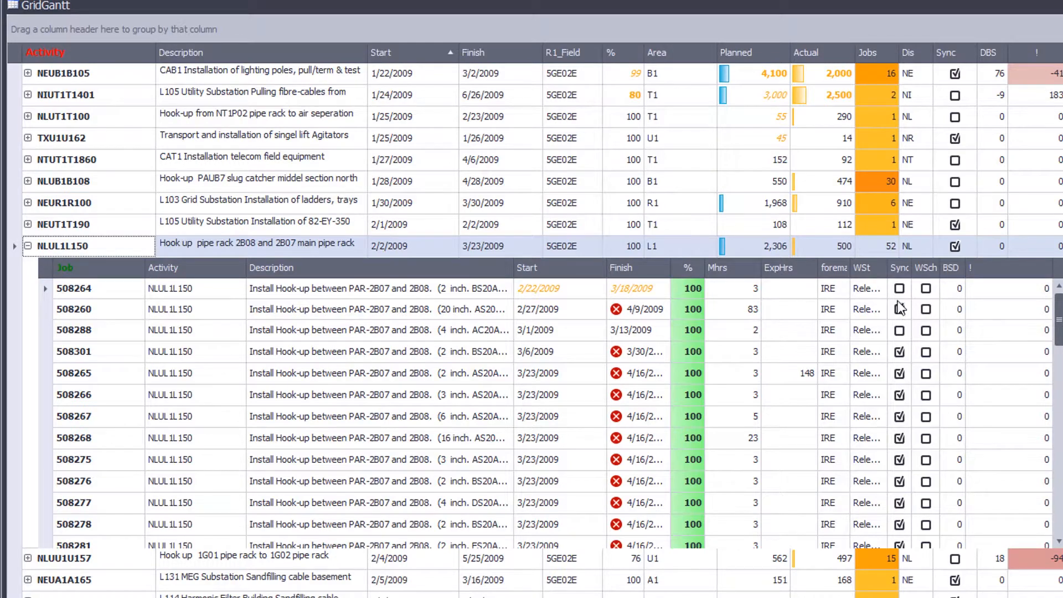
click(27, 181)
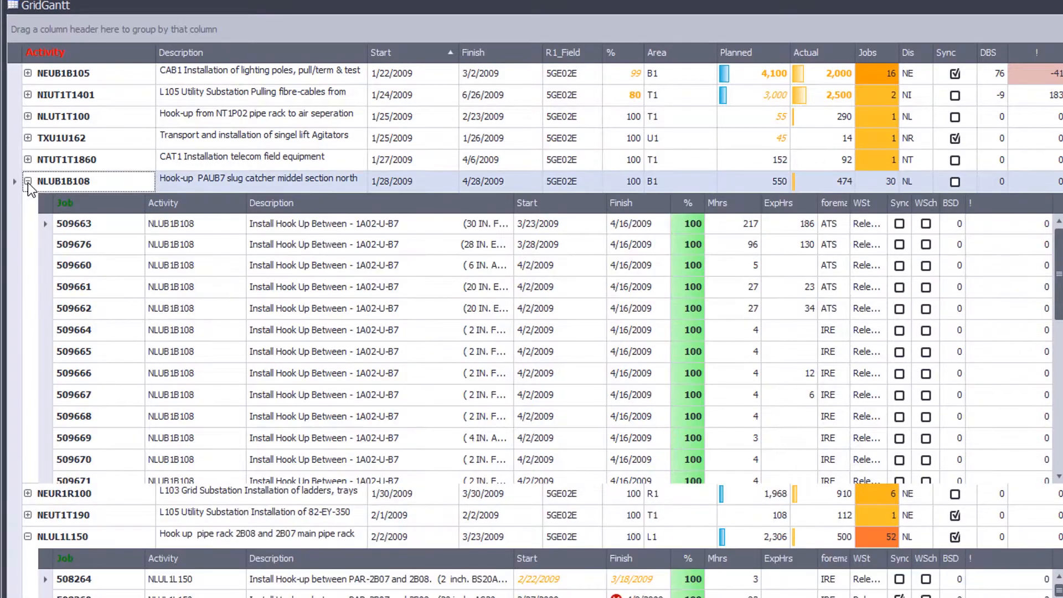
click(27, 182)
click(28, 246)
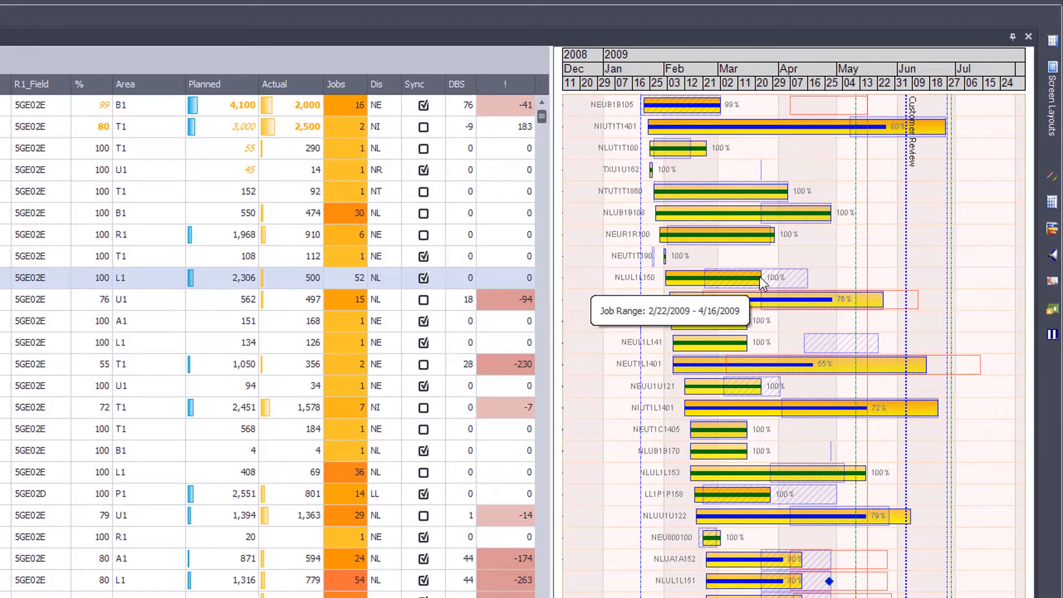
mouse_move(784, 279)
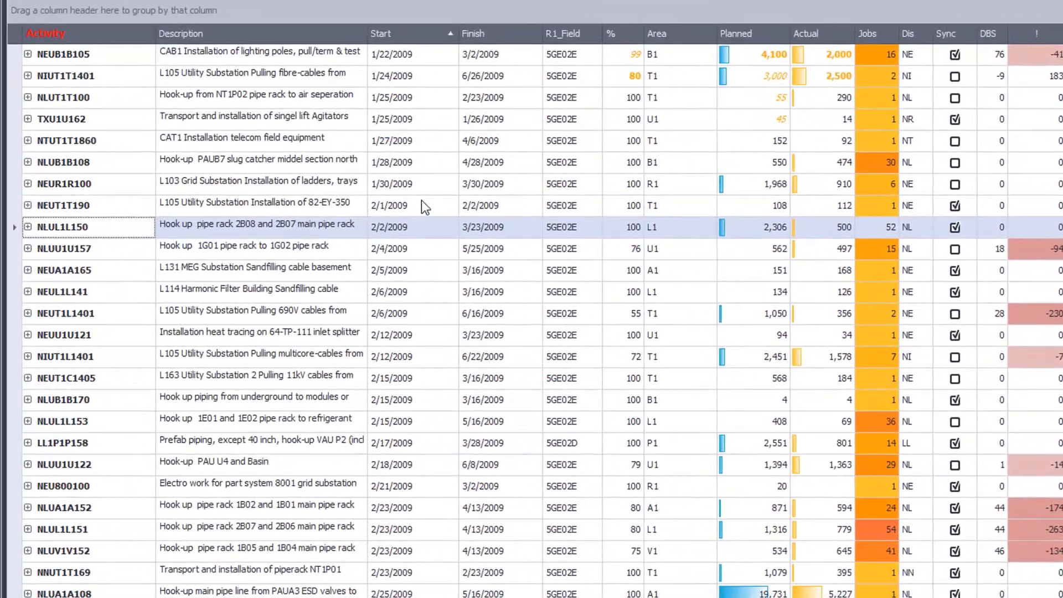
Expand activity NLUL1L150, move job 508265 in the Gantt chart to 2/22/2009–3/18/2009, and collapse the activity.
click(28, 227)
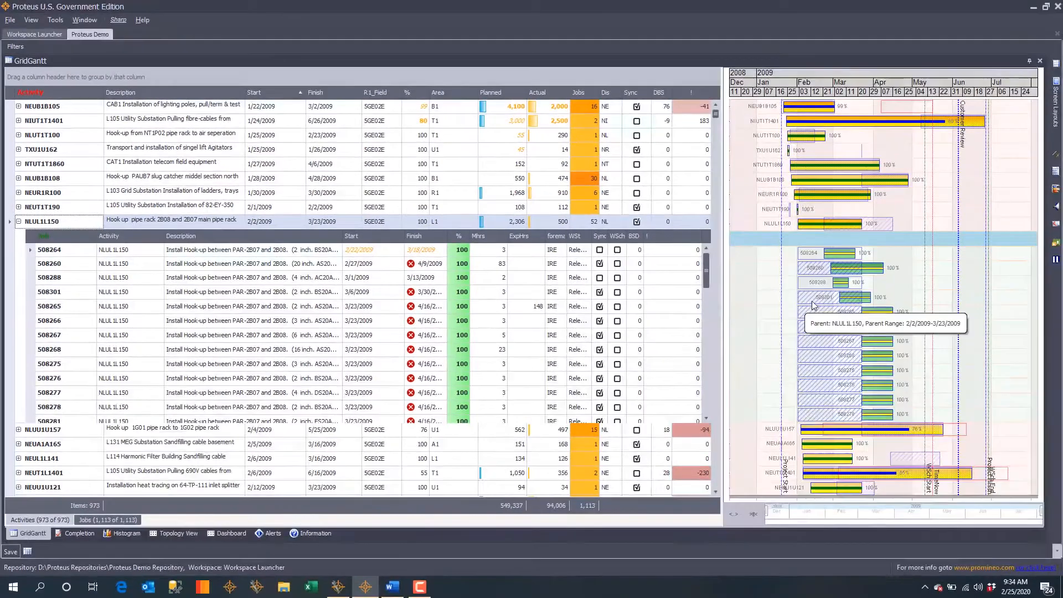
mouse_move(852, 313)
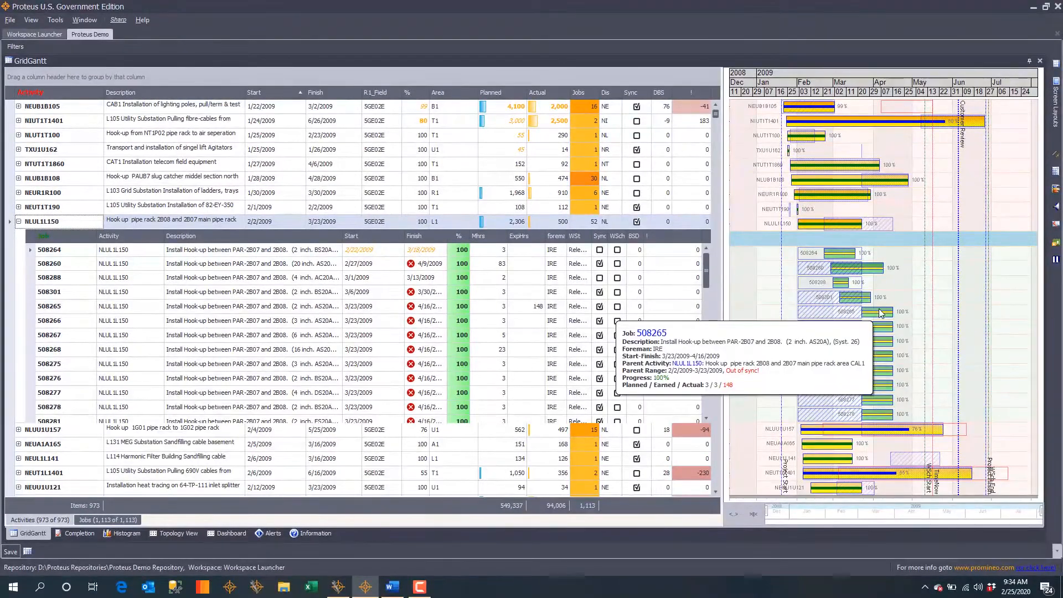
drag(851, 313, 843, 313)
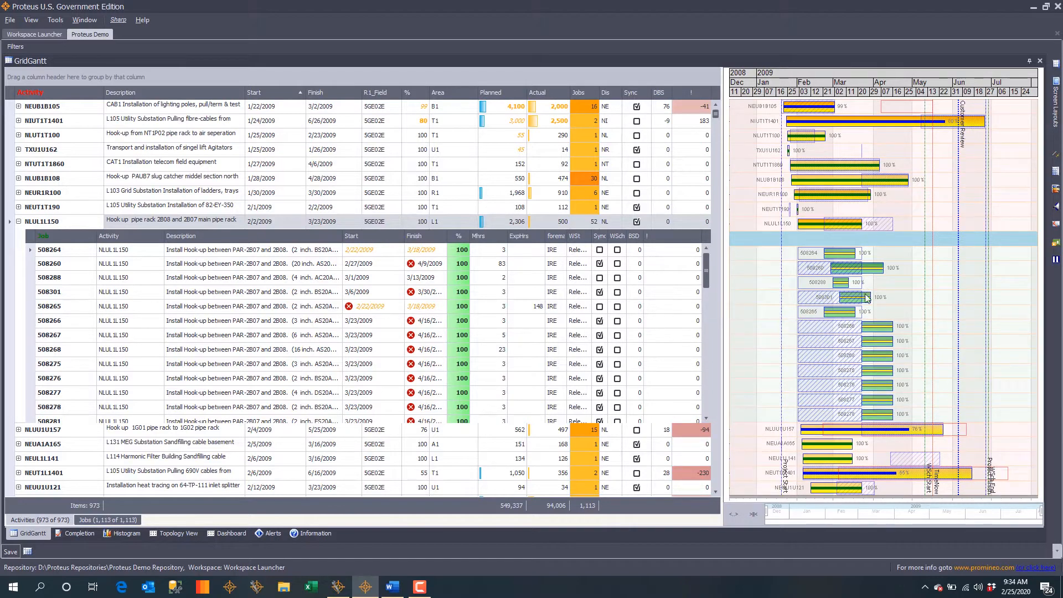
mouse_move(841, 228)
click(19, 221)
Show the full jobs list with the Action List, and inspect the previous values of the changed start and finish dates.
click(101, 520)
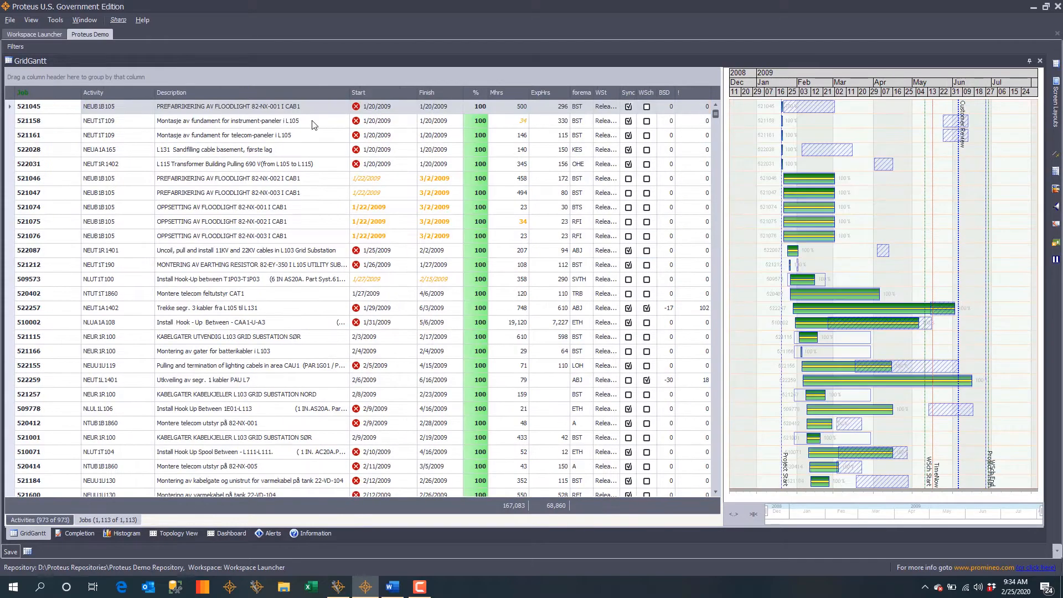
mouse_move(433, 185)
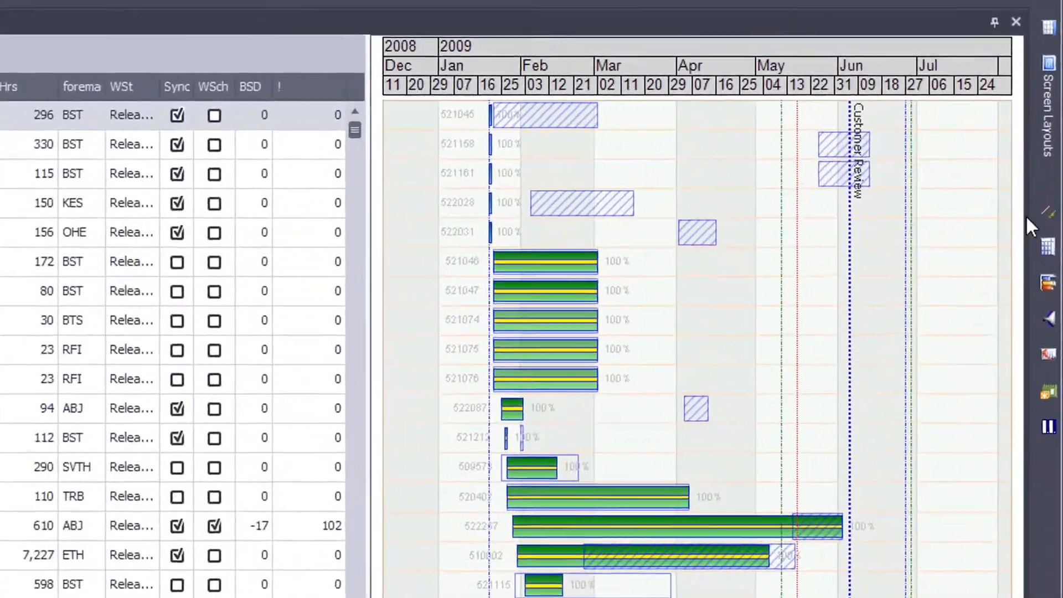
click(1056, 154)
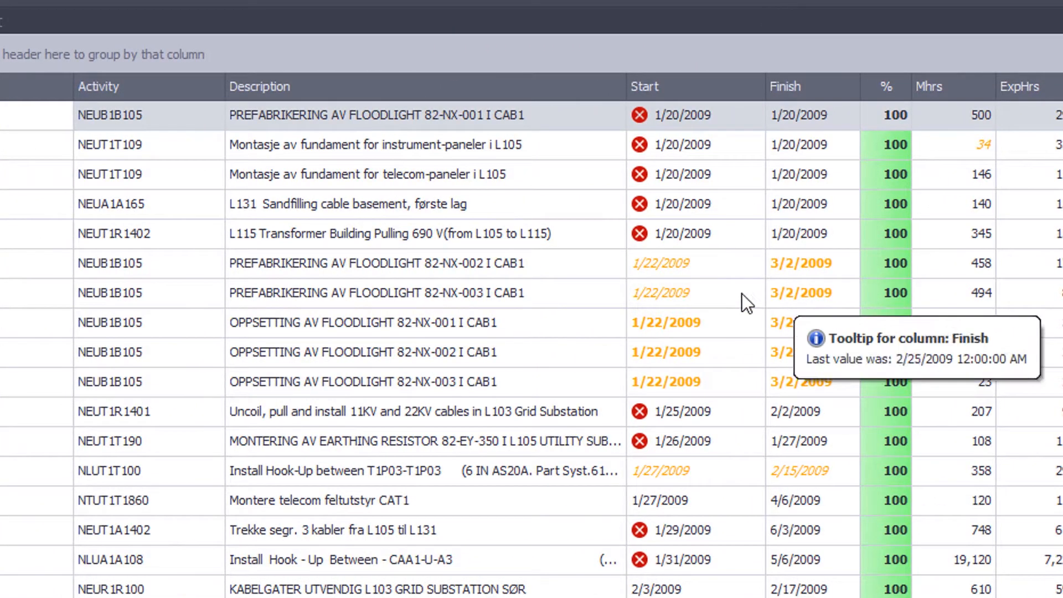
mouse_move(676, 294)
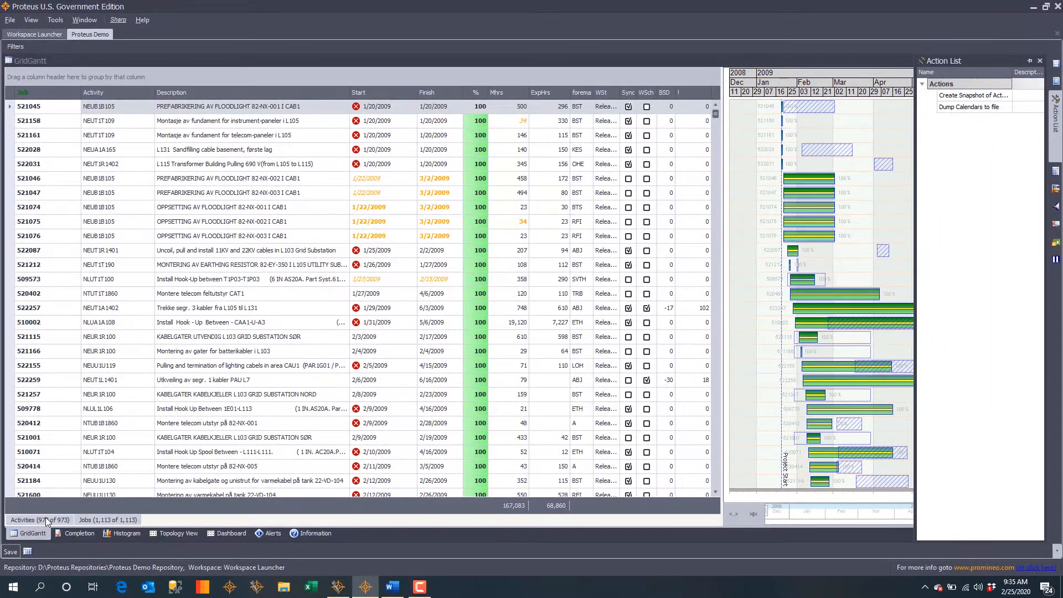
Return to the activities list and examine the weekly Activity Completion Overview report.
click(45, 519)
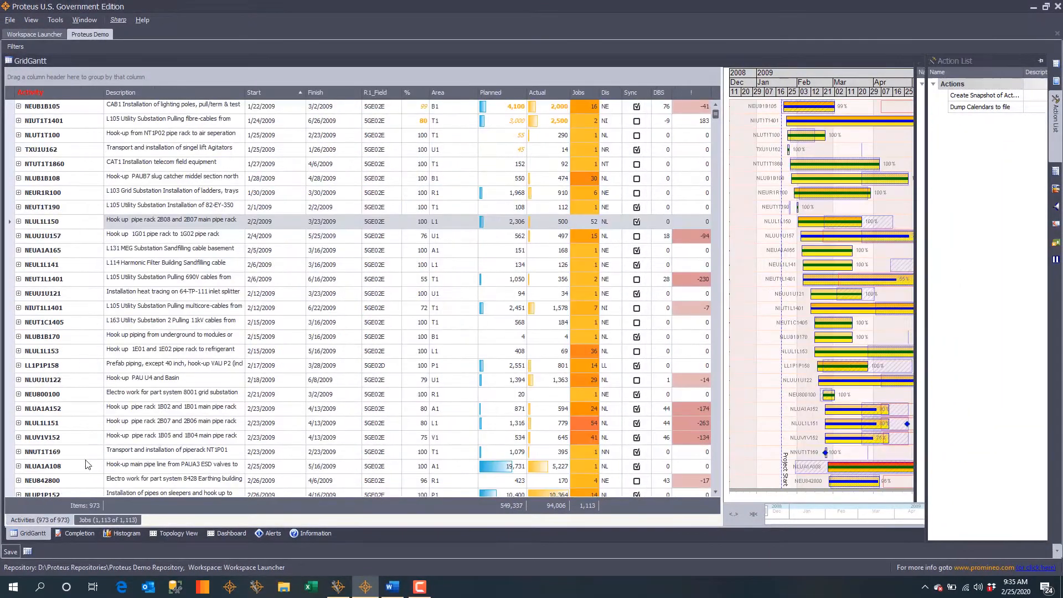
click(76, 531)
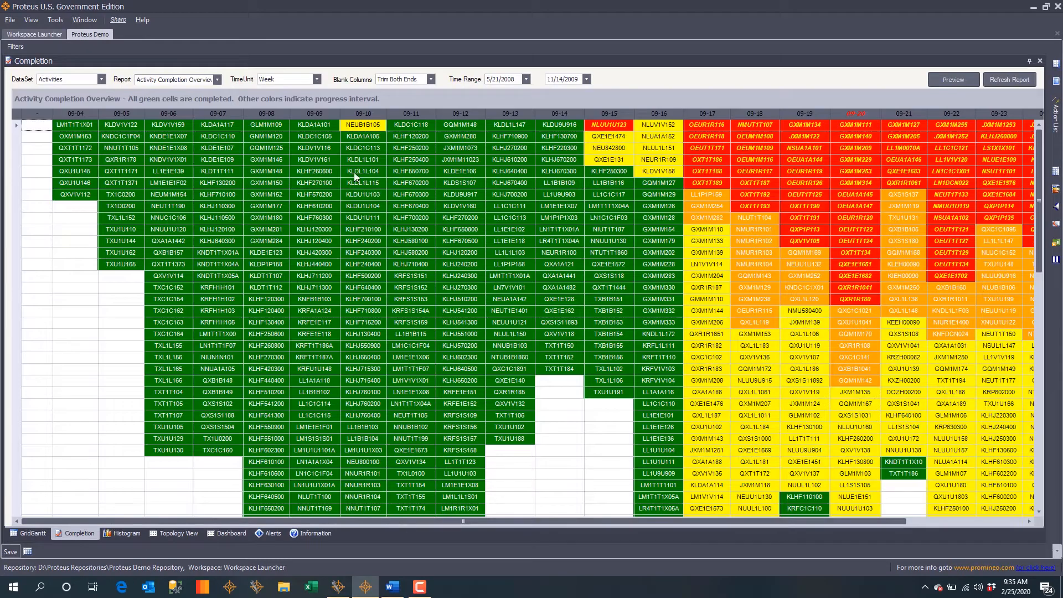
mouse_move(371, 170)
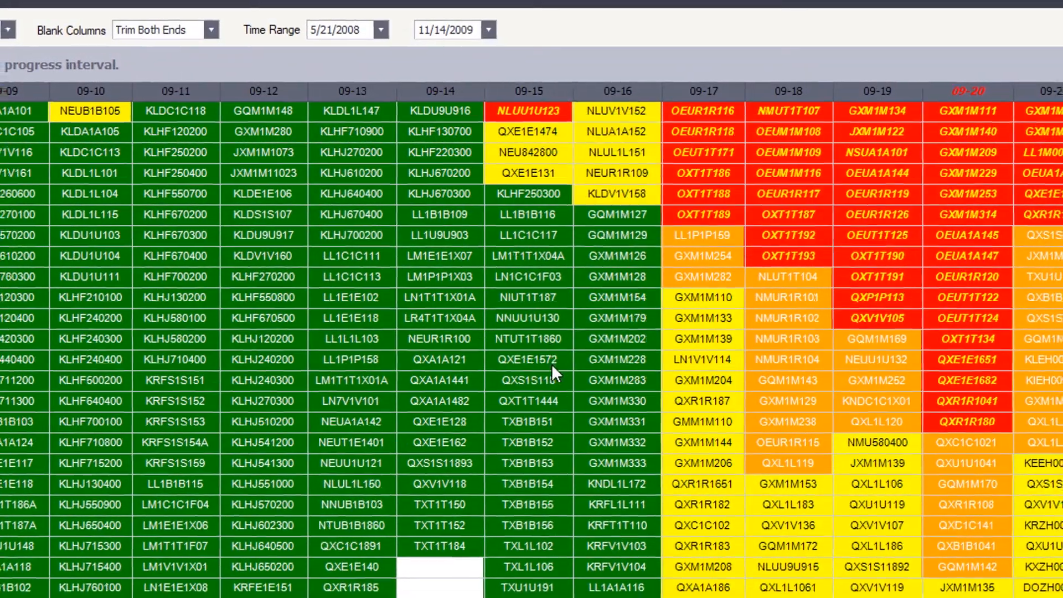
Open the Histogram view and set its page field to Activities.R3_Field.
click(127, 534)
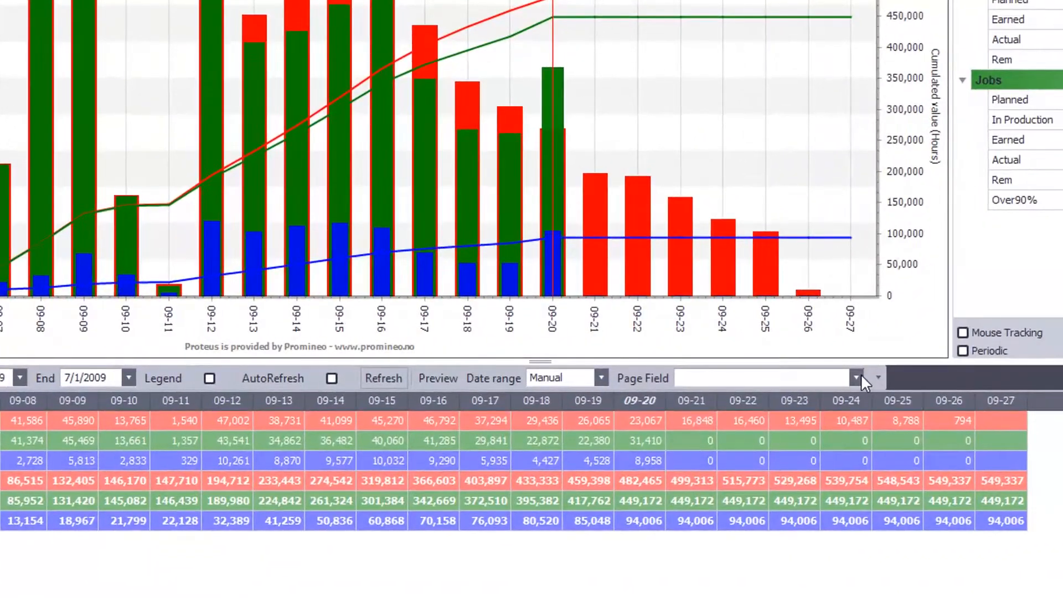
click(707, 352)
drag(874, 412, 875, 442)
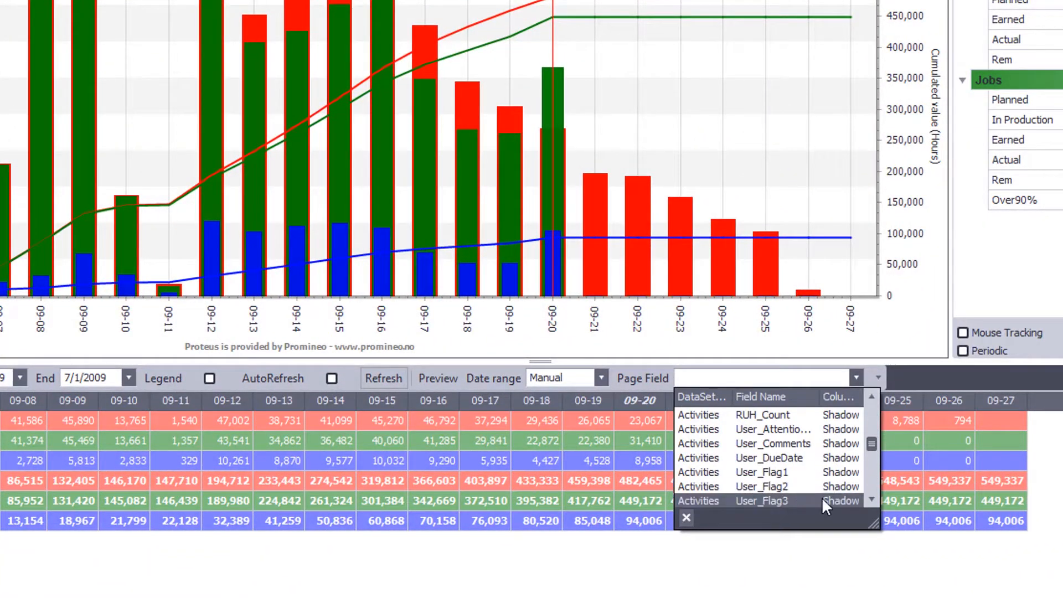
scroll(870, 473, down, 4)
click(871, 473)
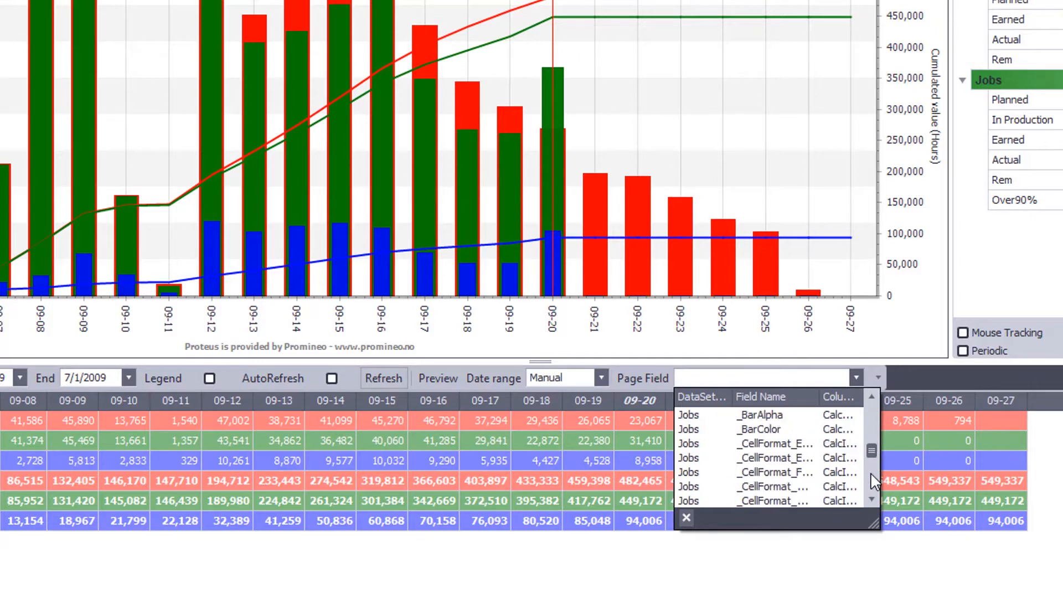
click(870, 419)
click(870, 417)
click(871, 416)
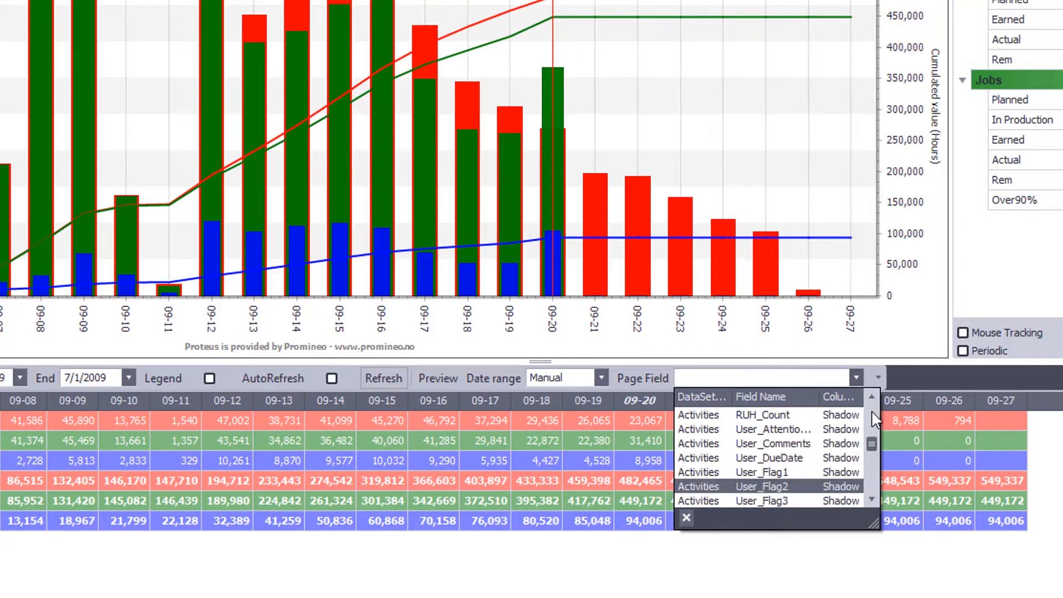
click(872, 410)
click(815, 428)
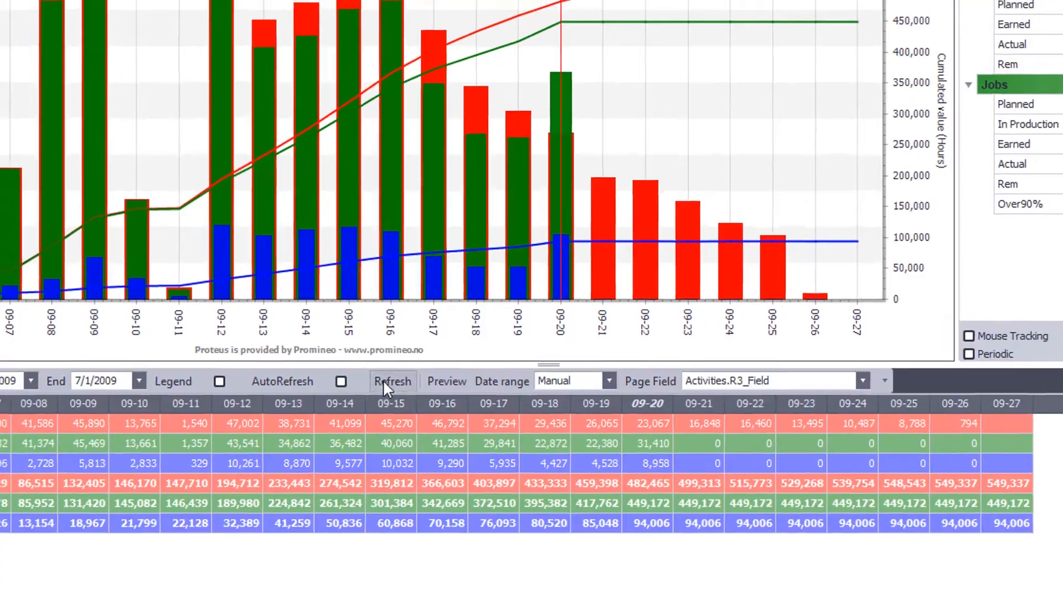
Recalculate the histogram and show its KX page.
click(384, 378)
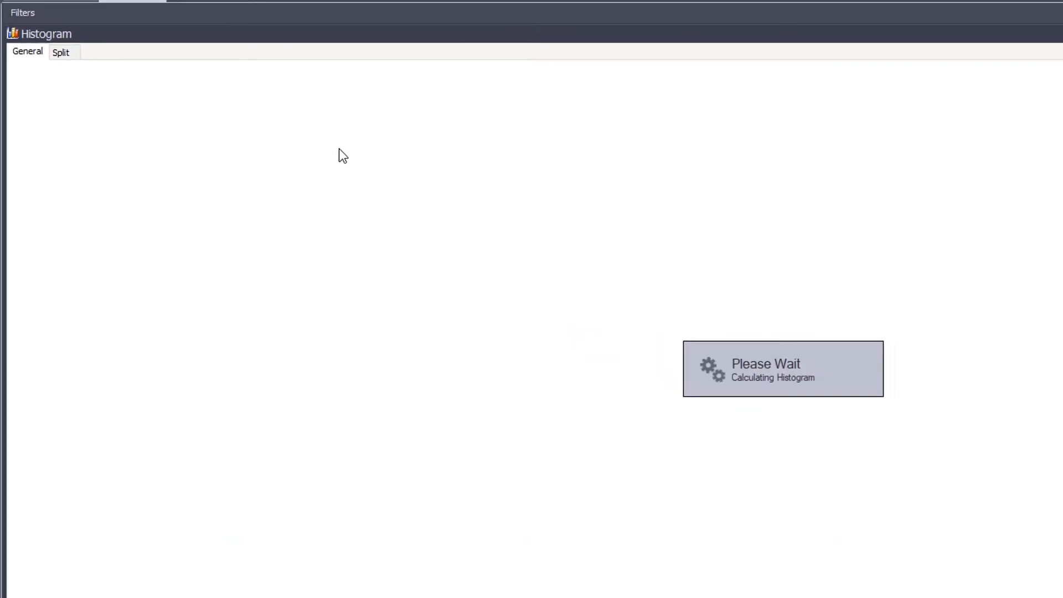
click(149, 75)
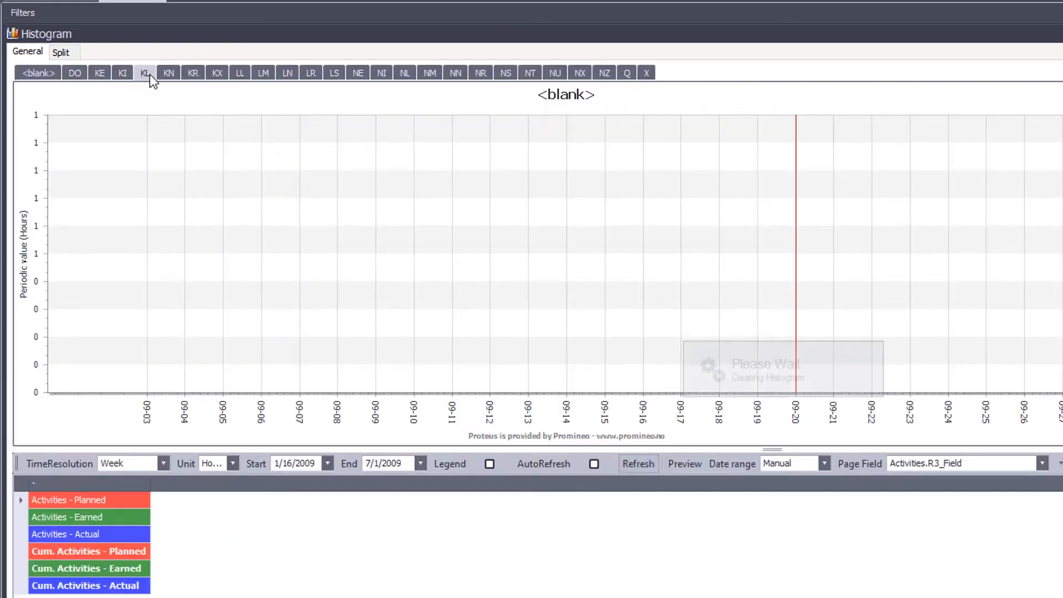
click(215, 72)
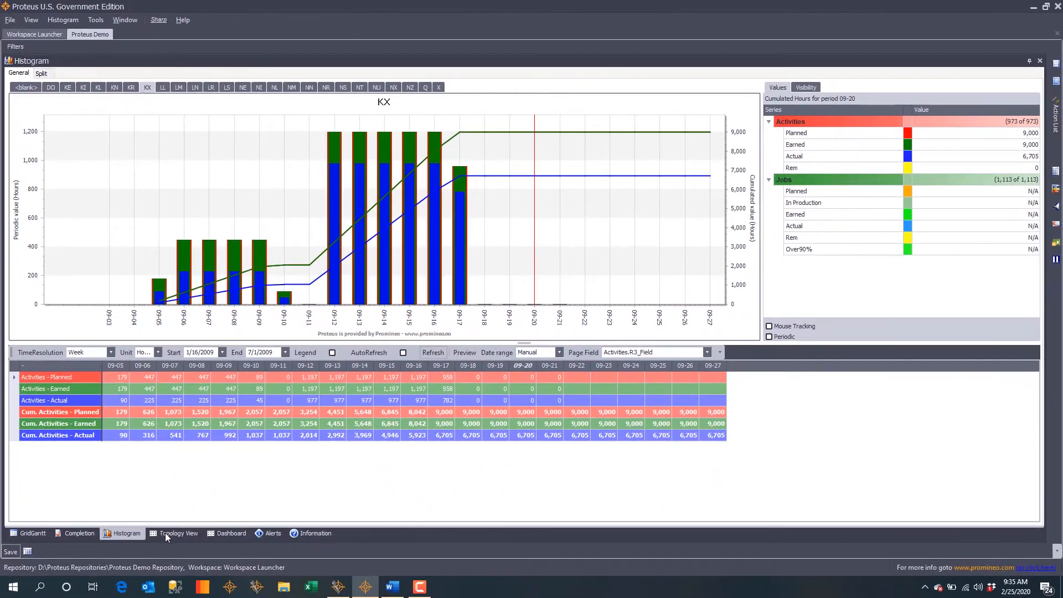
Open the Topology View, inspect the activities of several plant areas including the green building dock, and select activity KRFH1H102.
click(173, 555)
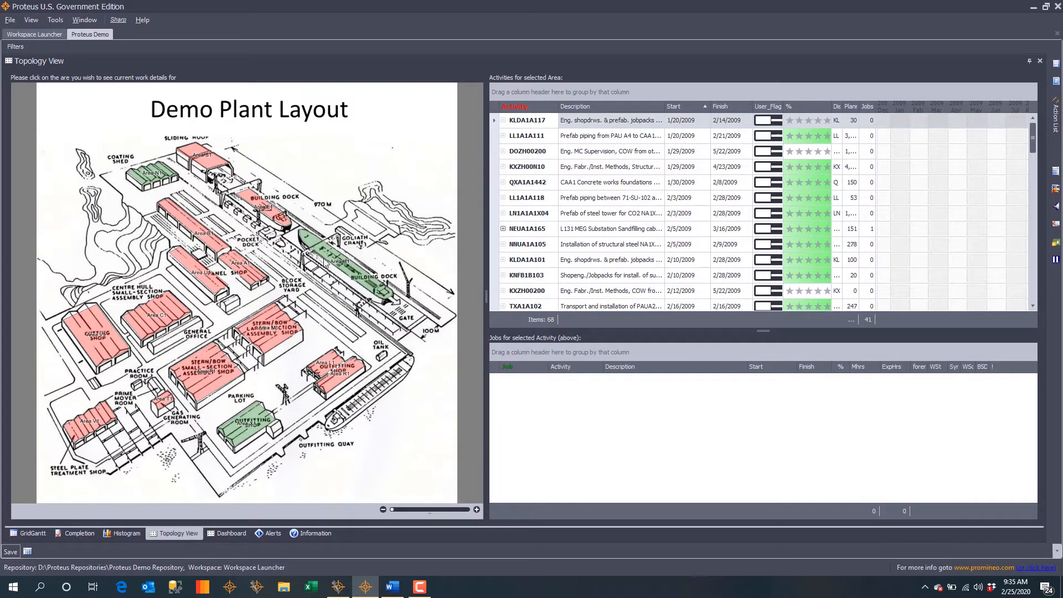
click(206, 241)
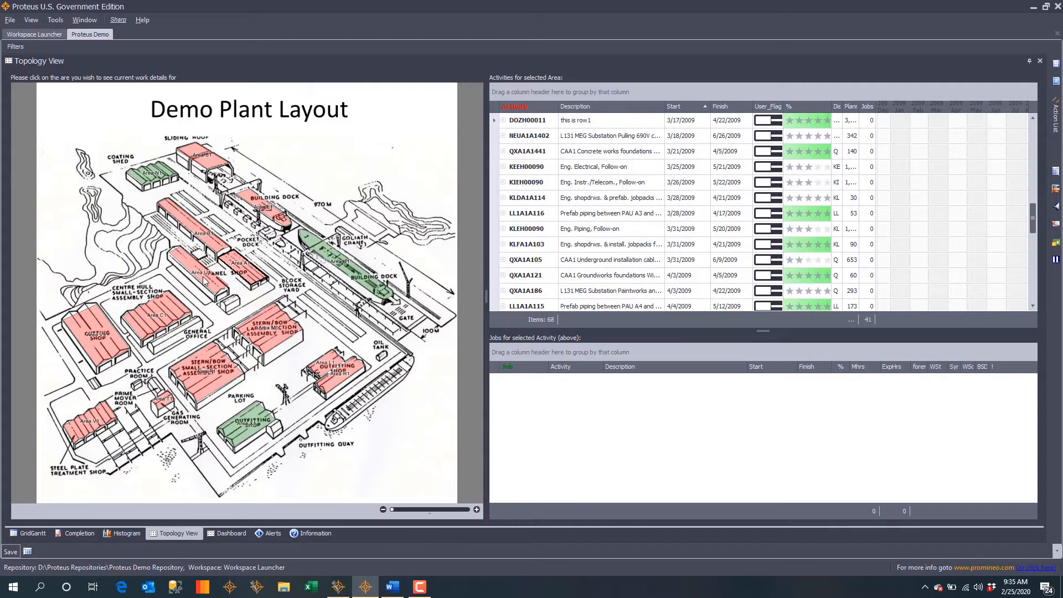
click(269, 330)
click(343, 271)
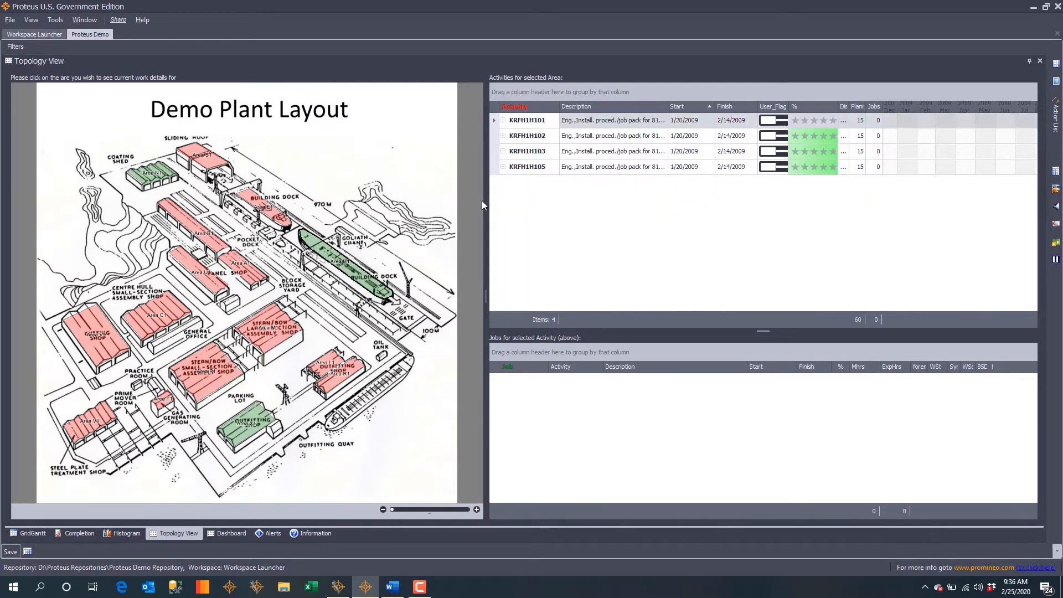
click(588, 137)
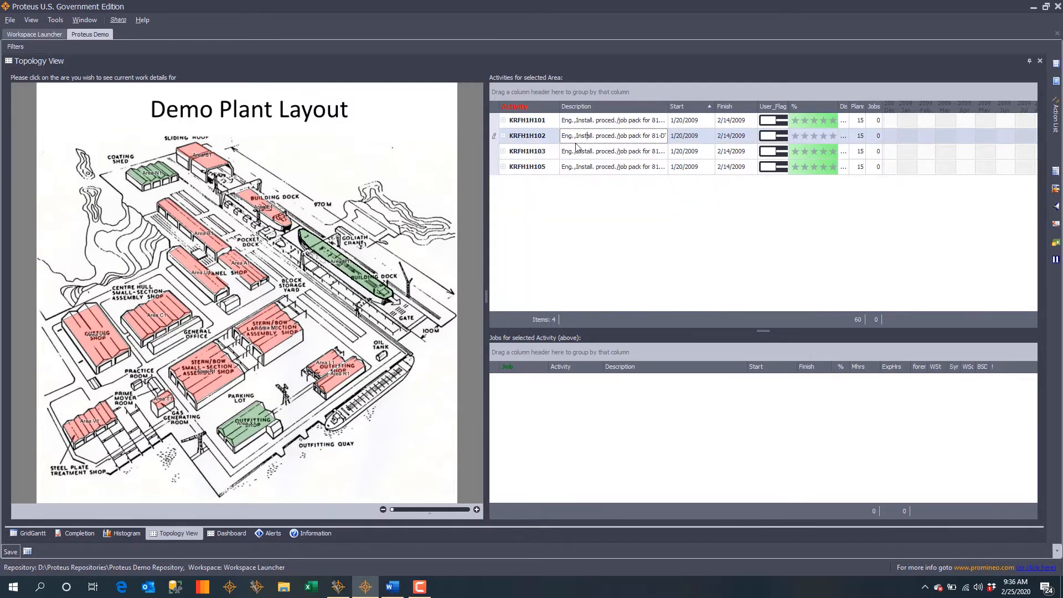
Show the activities of the red building dock area and view the jobs of activity NLUE1E150.
click(262, 209)
click(590, 154)
click(589, 139)
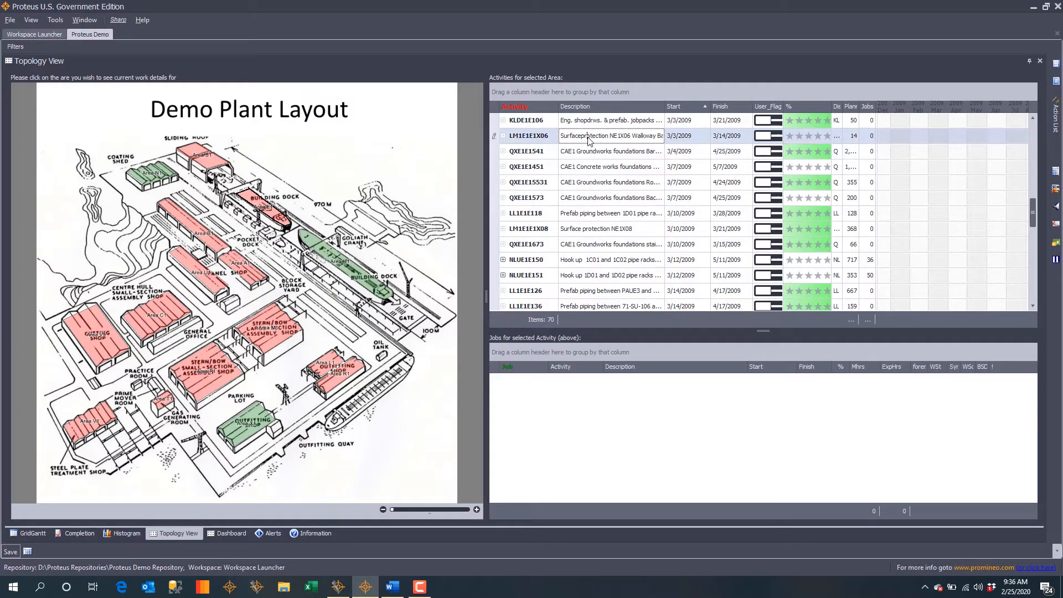
click(590, 172)
click(610, 258)
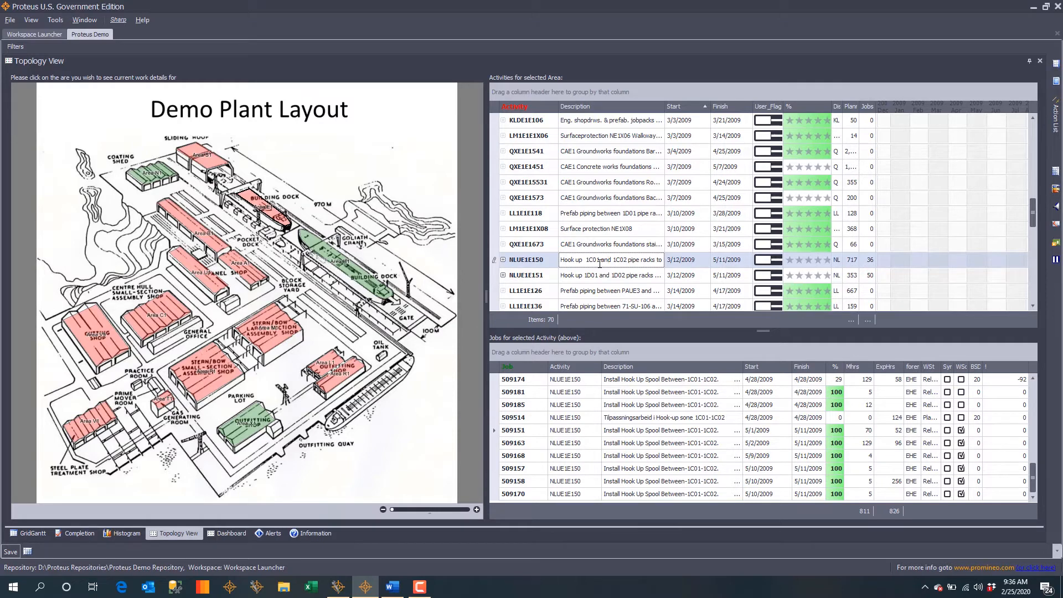
Open the Jobcard Dashboard, look at its layout in the Dashboard Designer, and close the designer.
click(226, 531)
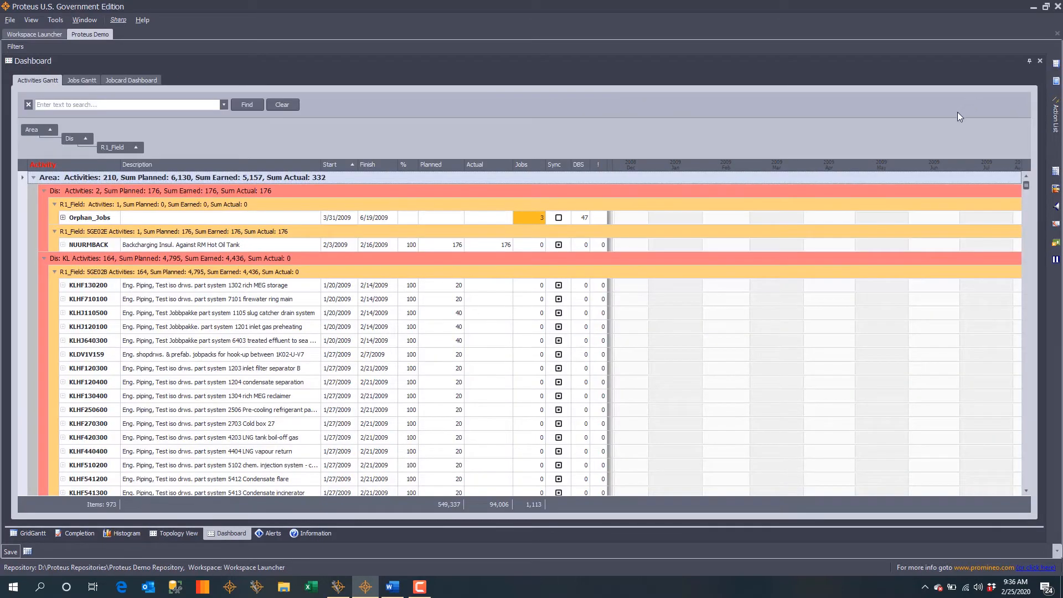
click(145, 79)
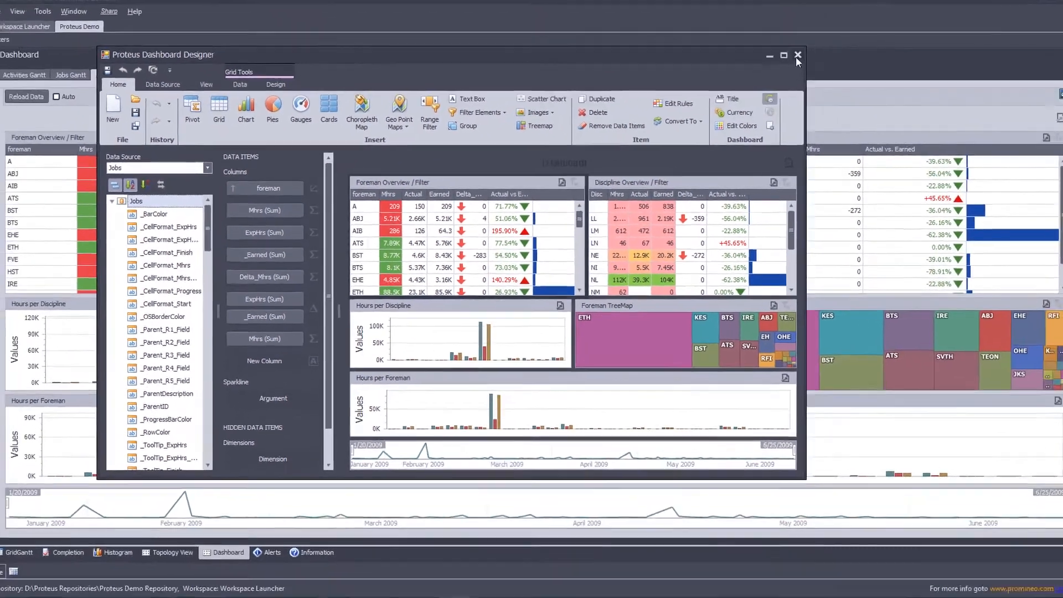
click(1012, 4)
Filter the Jobcard Dashboard to discipline NL and foreman ETH, with the date range starting at 3/8/2009.
click(577, 207)
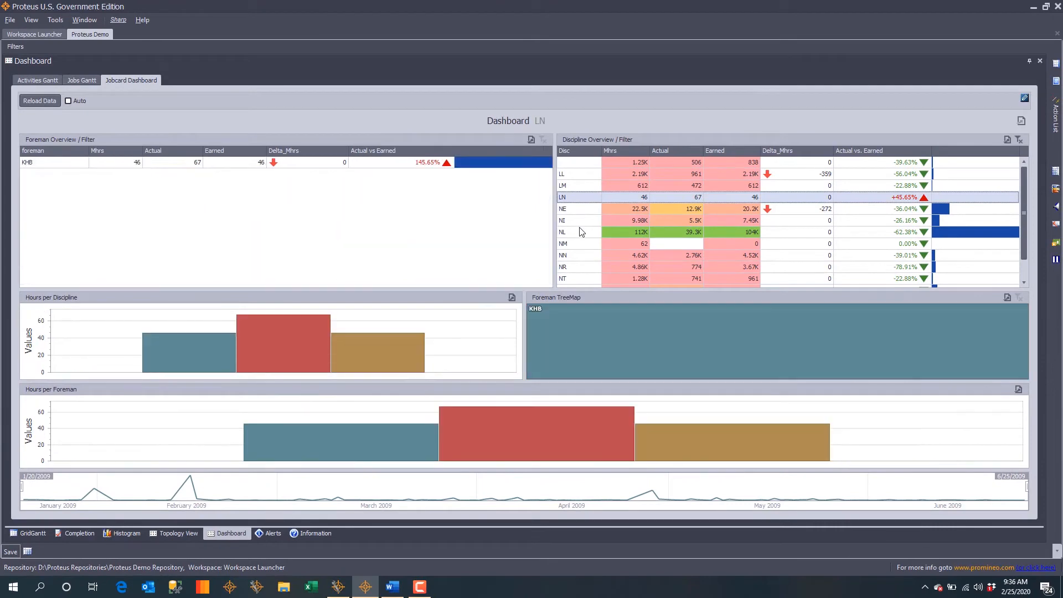
click(579, 234)
click(61, 185)
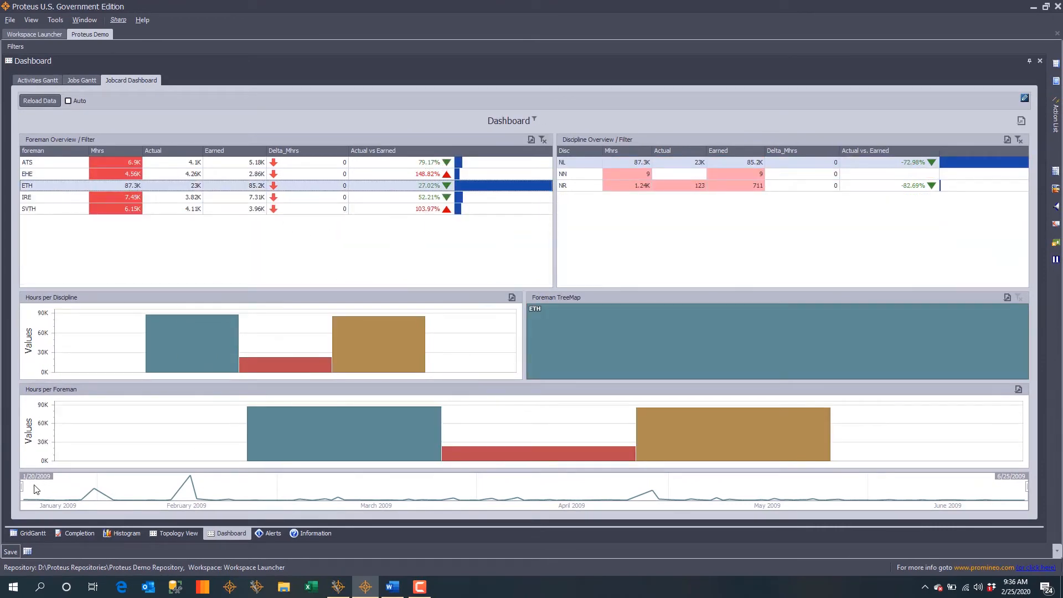
drag(22, 486, 322, 486)
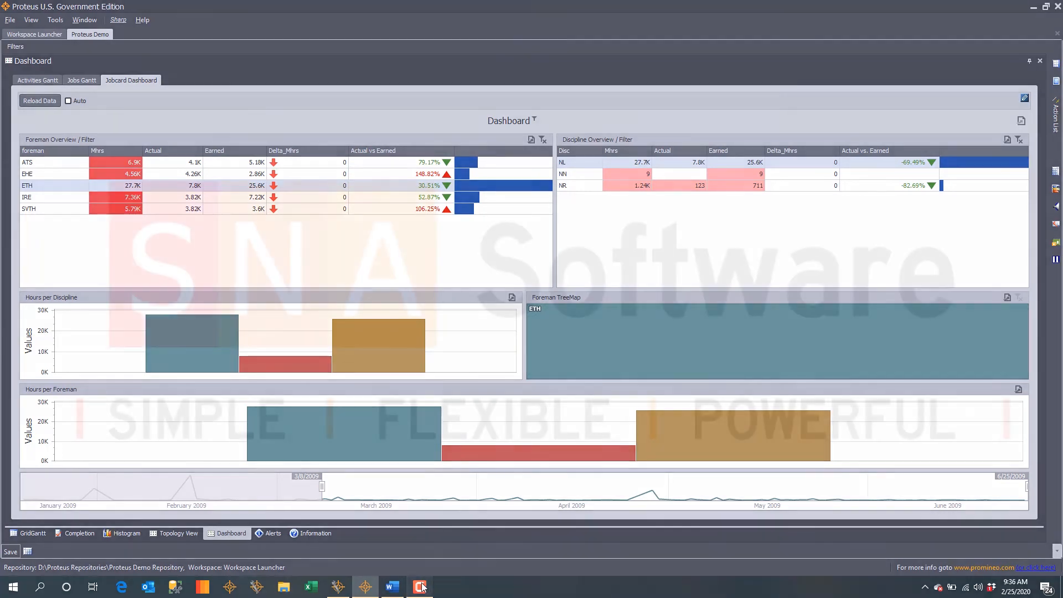
click(424, 586)
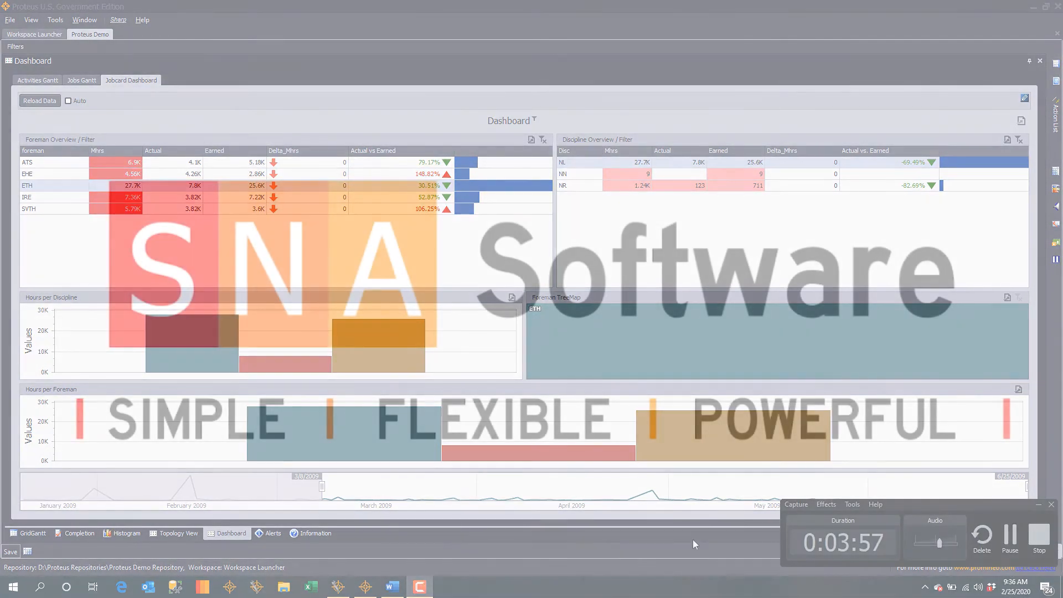